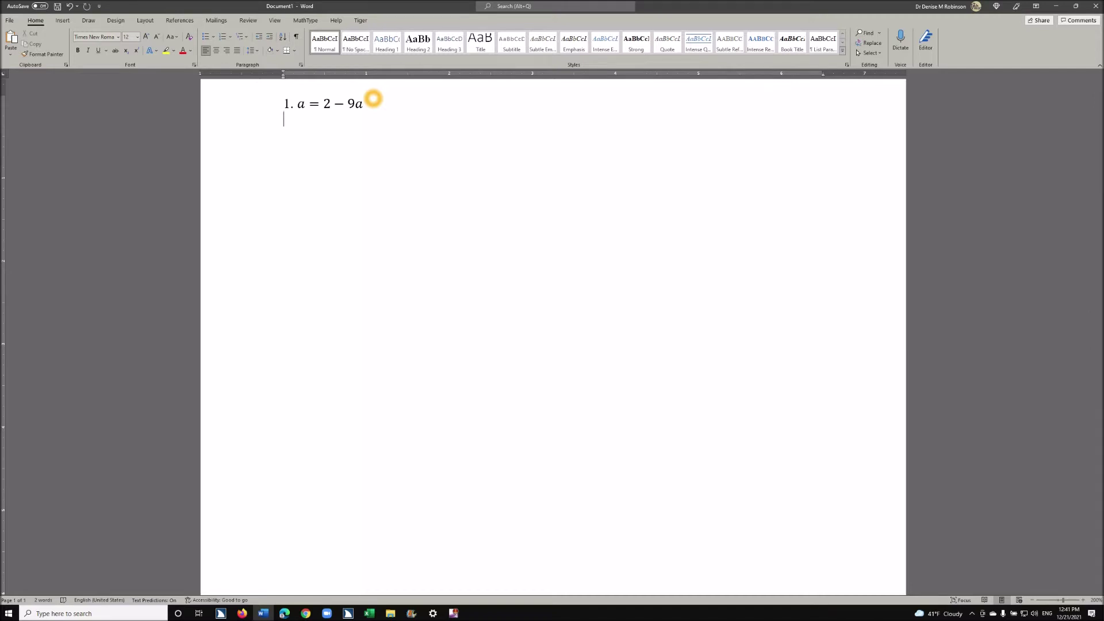
Add item 2 below the first equation, containing the math equation a = 2 − 9a.
key(Up)
text(2.)
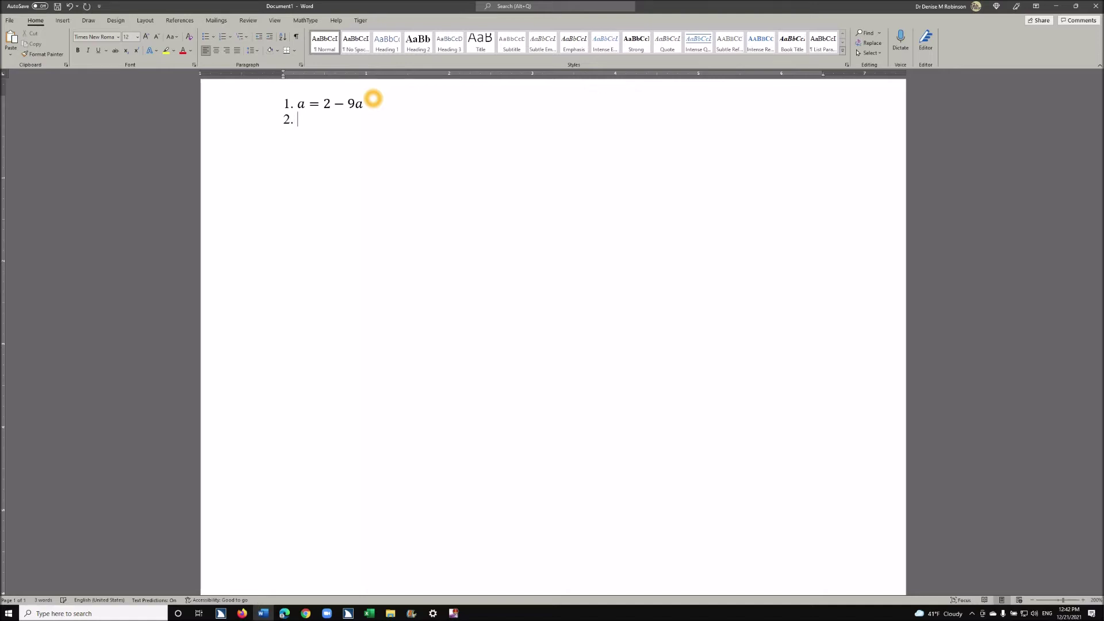
key(alt+equal)
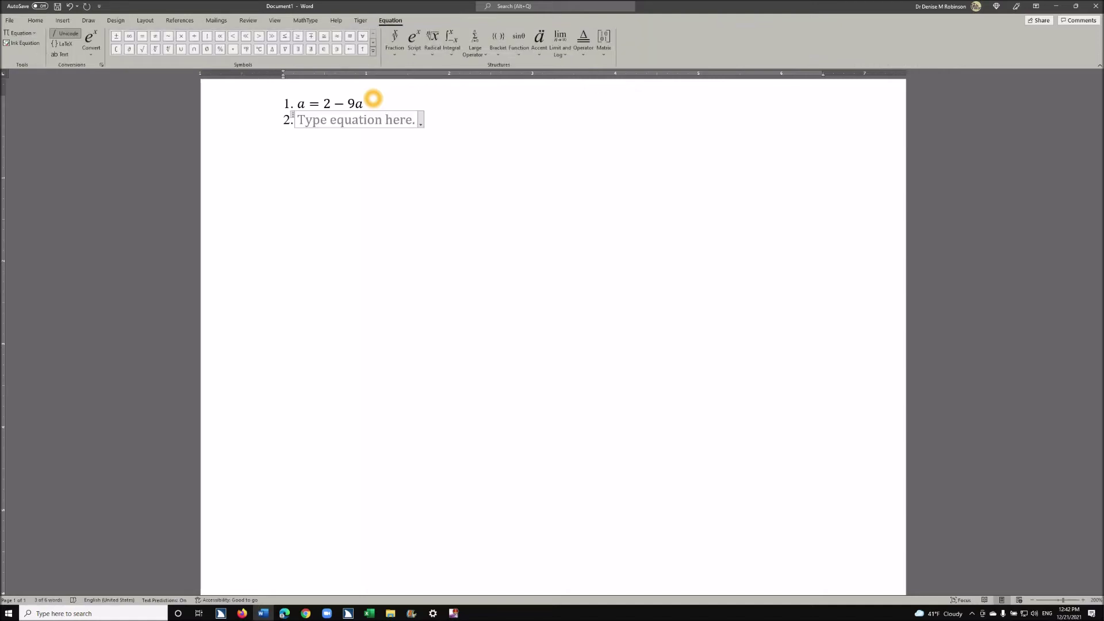
text(a)
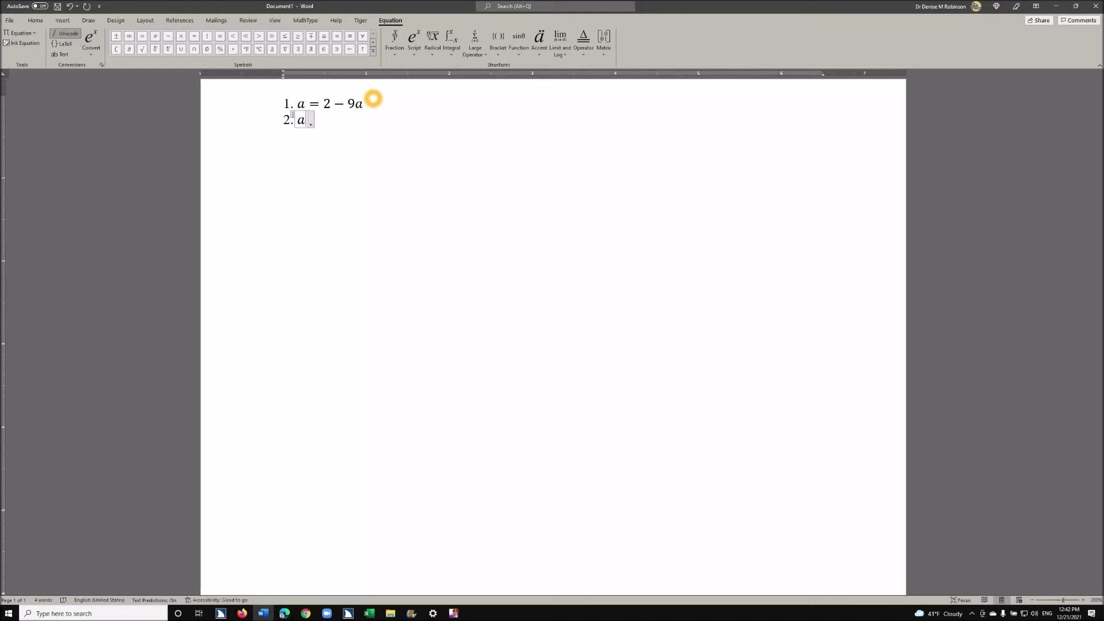
text( = 2)
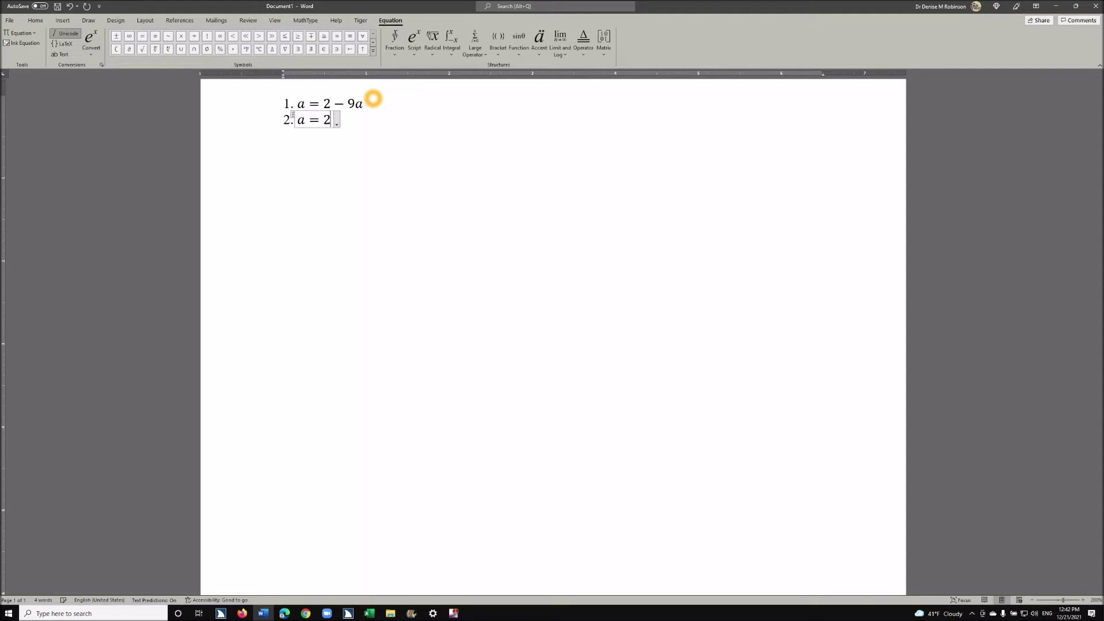
text( -9)
text(a)
key(Return)
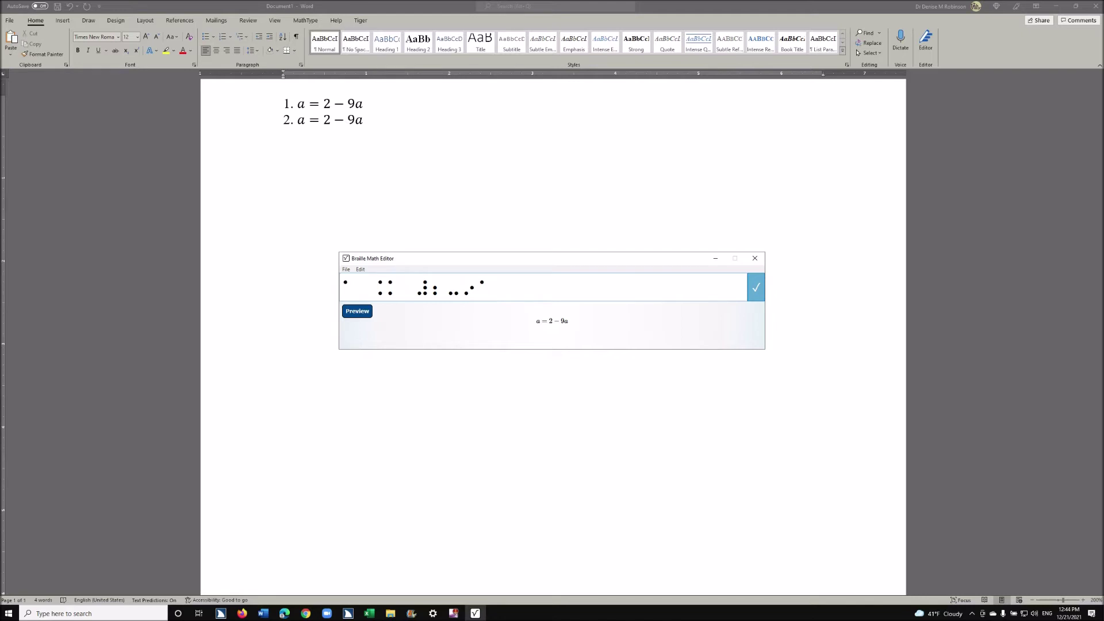
Append a comma and the equation a + 9a = 2 − 9a + 9a in Nemeth braille in the Braille Math Editor.
key(End)
text(,)
text(a+9a .k2-9a+9a)
Add a comma and the combined-terms equation 10a = 2 − 9a + 9a at the end of the braille expression.
text(,)
text(10a .k2-9a+9a)
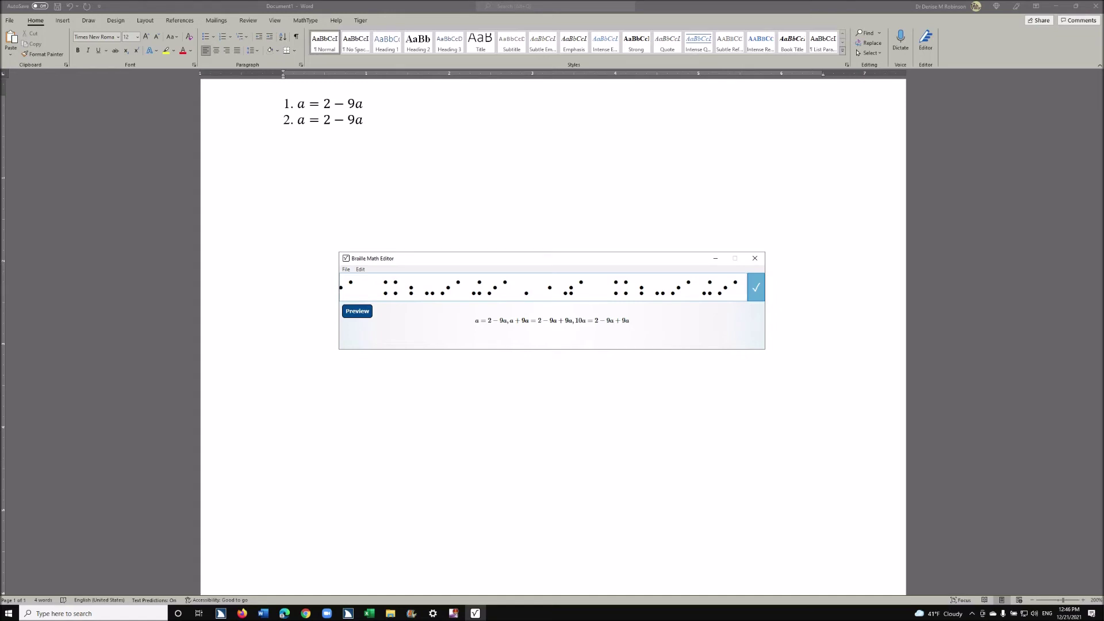
Add a comma and the reordered equation 10a = −9a + 9a + 2 at the end of the braille expression.
text(,)
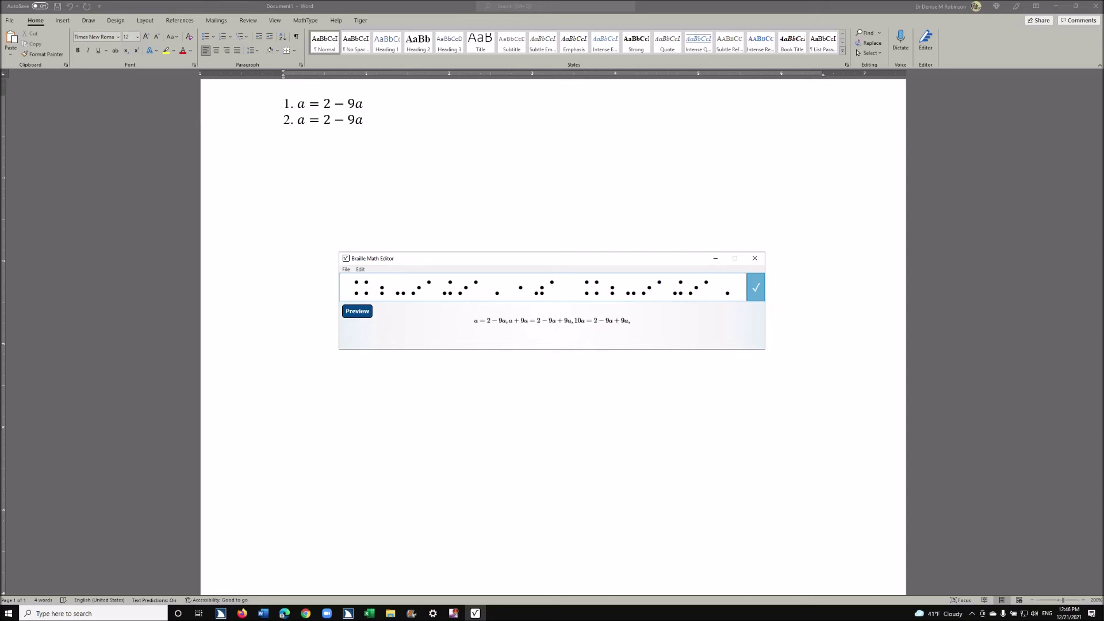
text(10a )
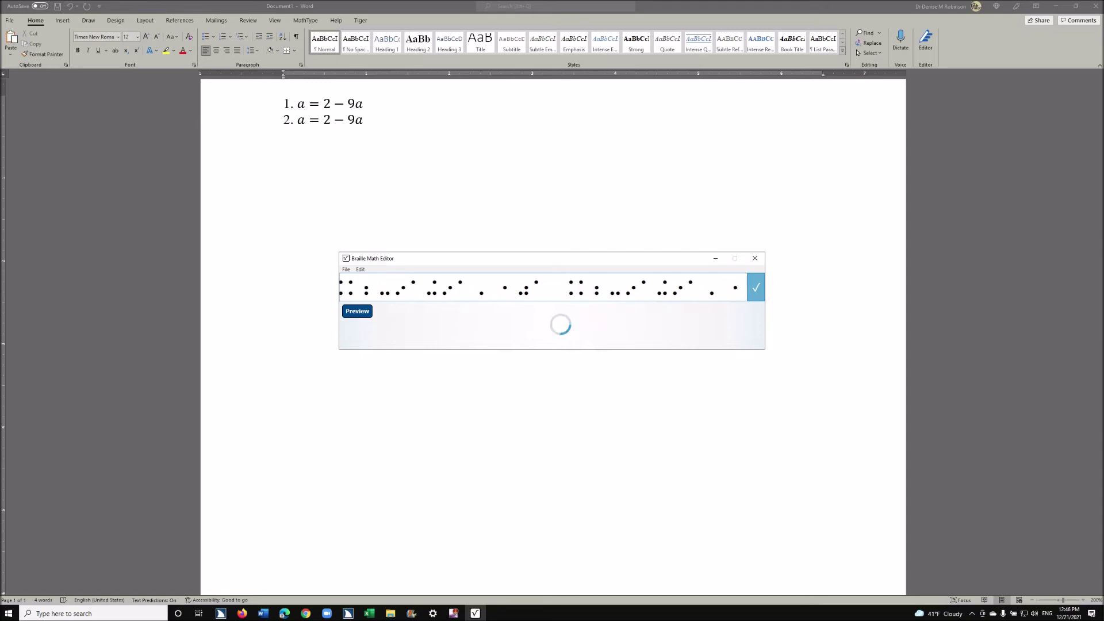
text(.k-9a-9a+2)
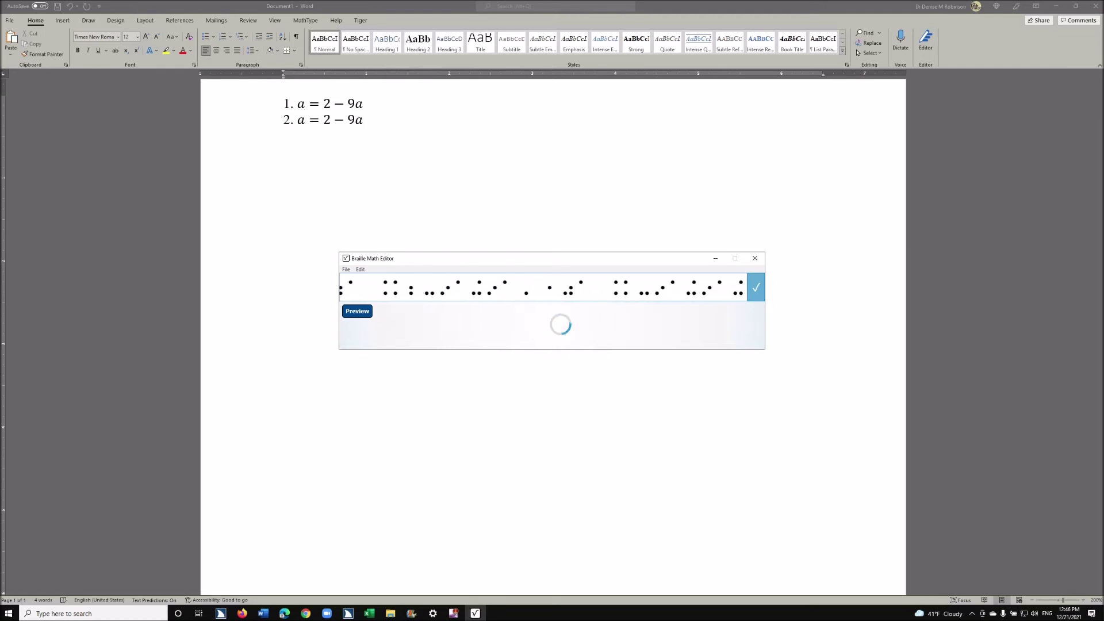
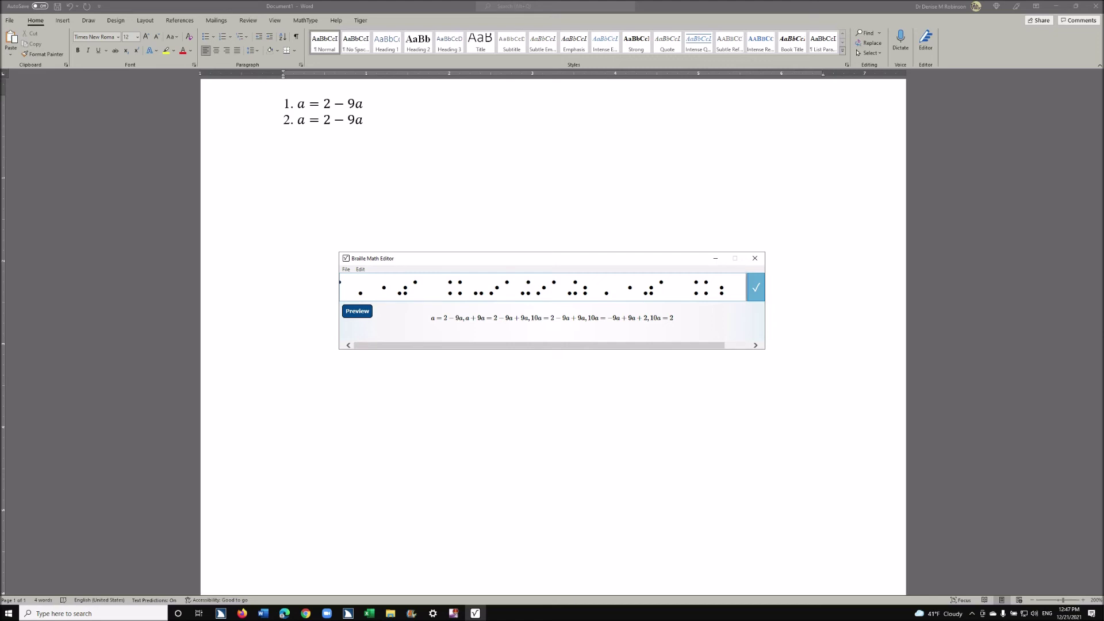
Append a comma and the equation a = 2/10, written as a Nemeth fraction, to the end of the braille expression.
text(,)
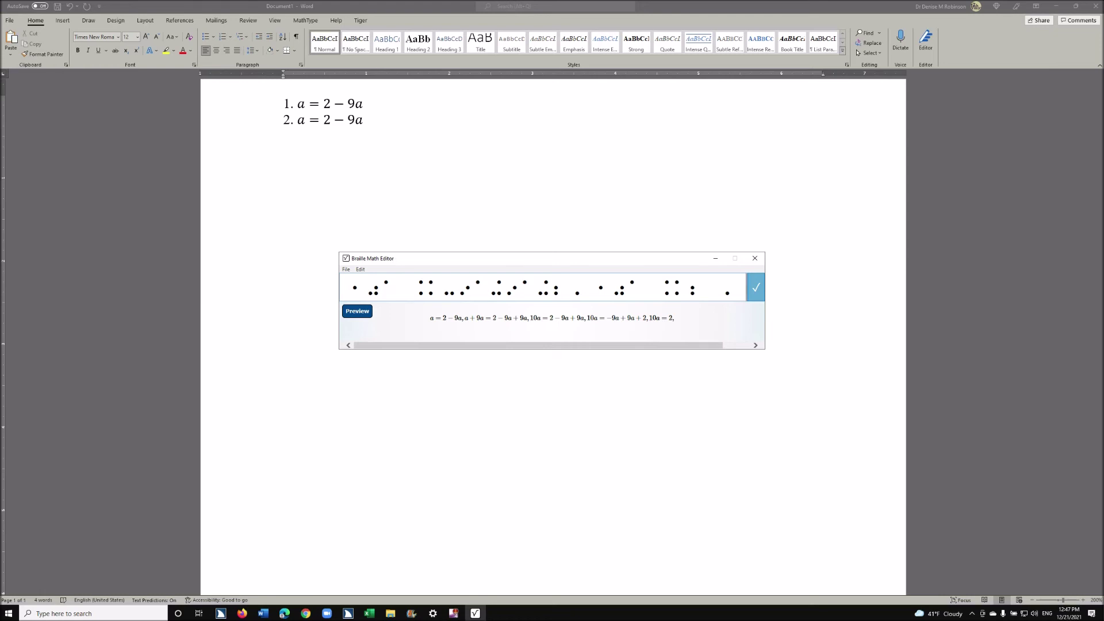
text(⠁ )
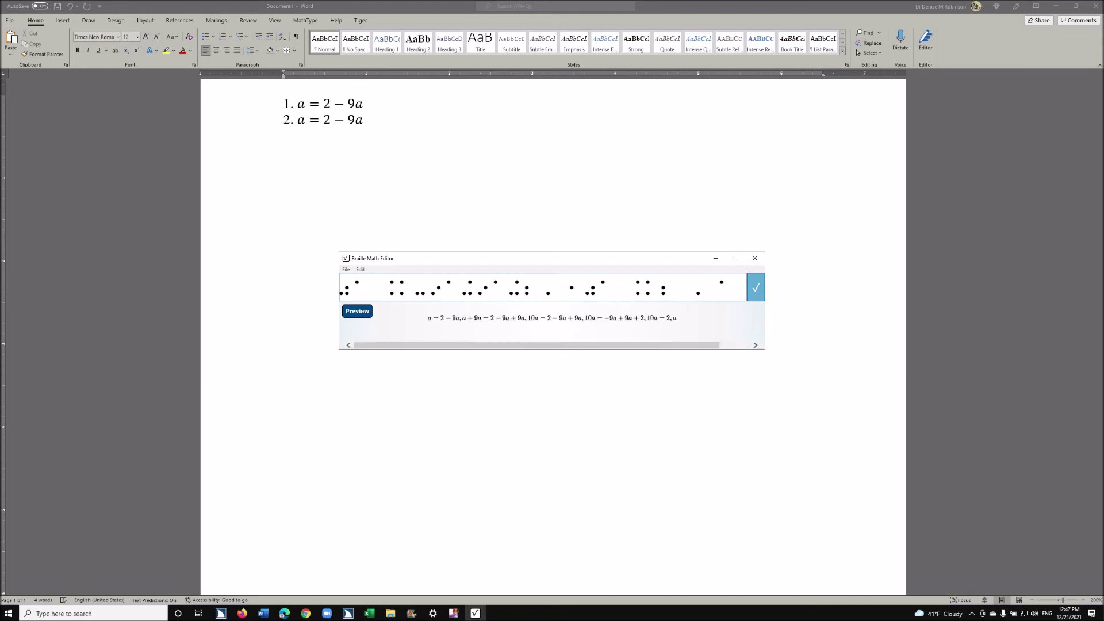
text(k⠅)
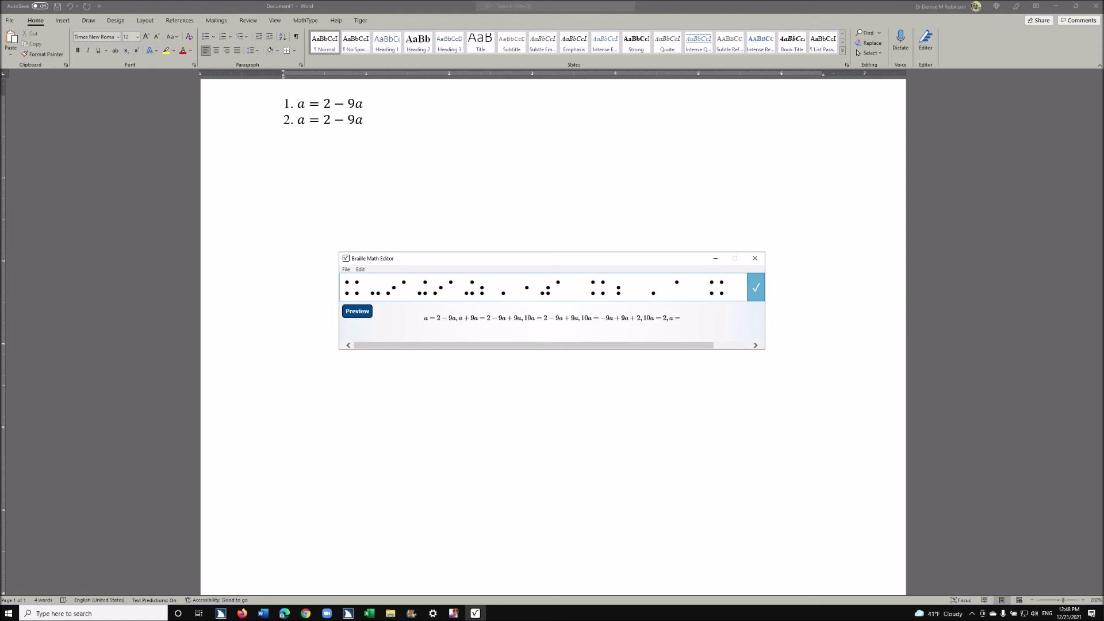
text(⠹⠆⠌⠂⠴⠼)
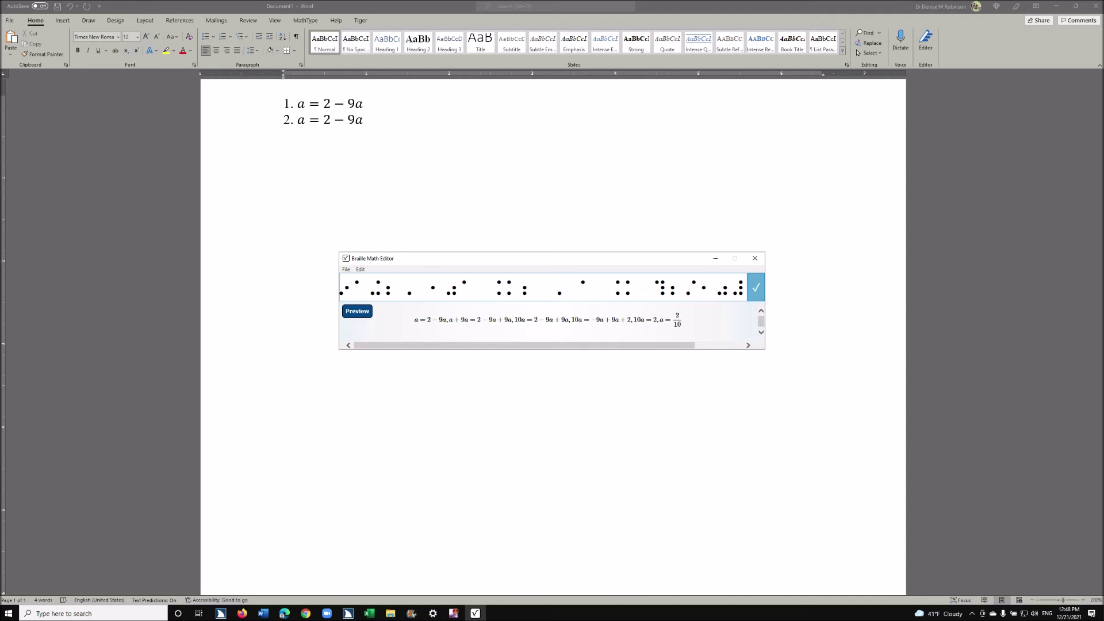
Append a comma and the simplified equation a = 1/5 as a Nemeth fraction at the end of the braille expression.
text(, a)
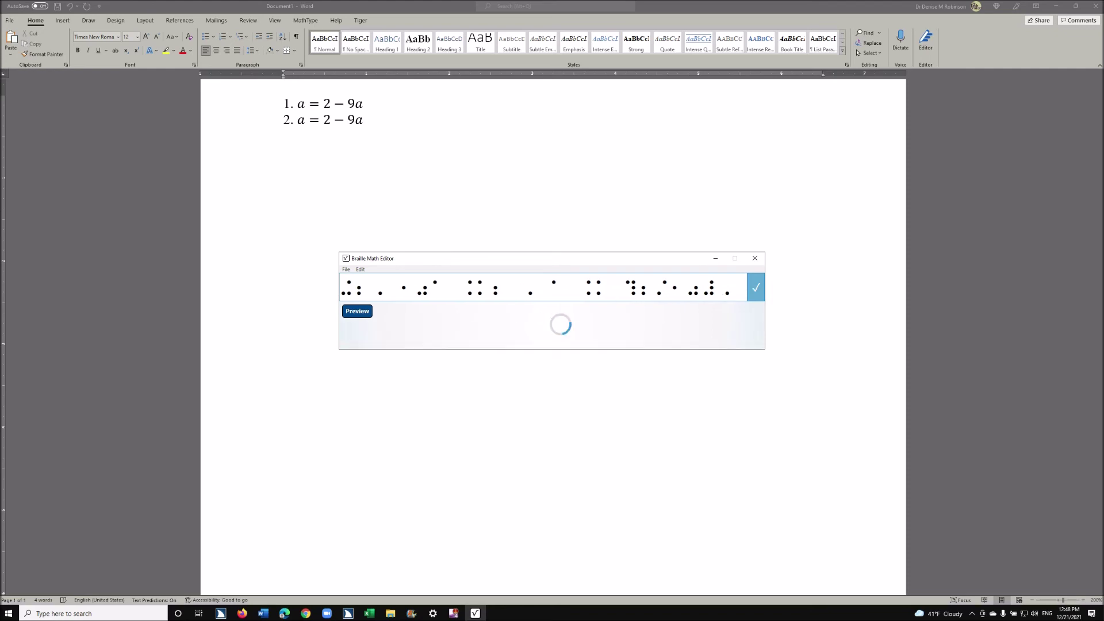
text( .k ?1/)
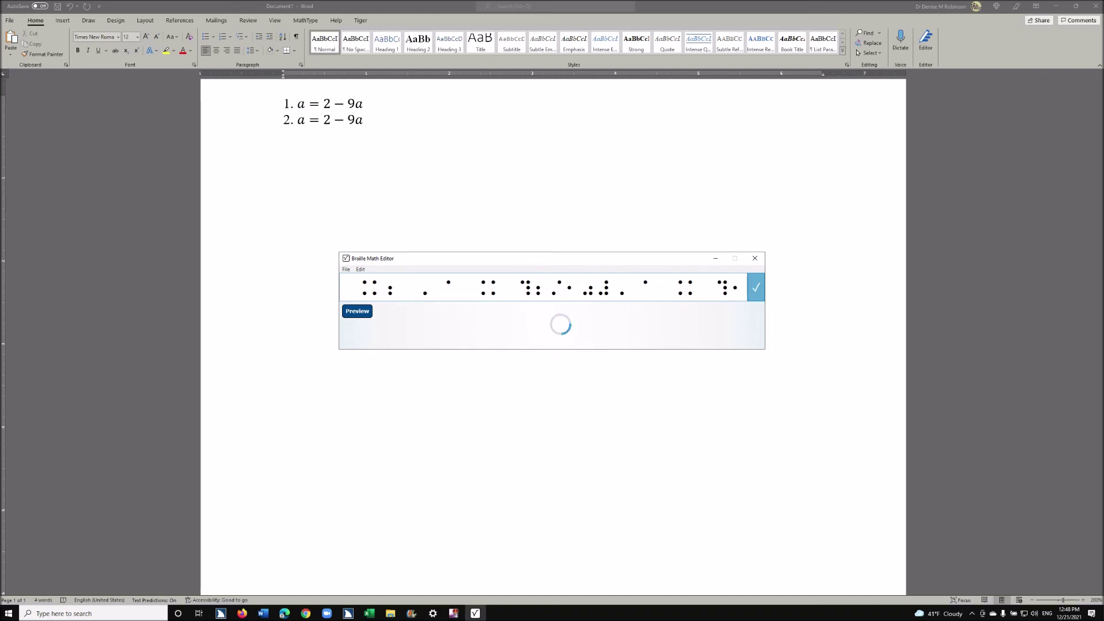
text(5#)
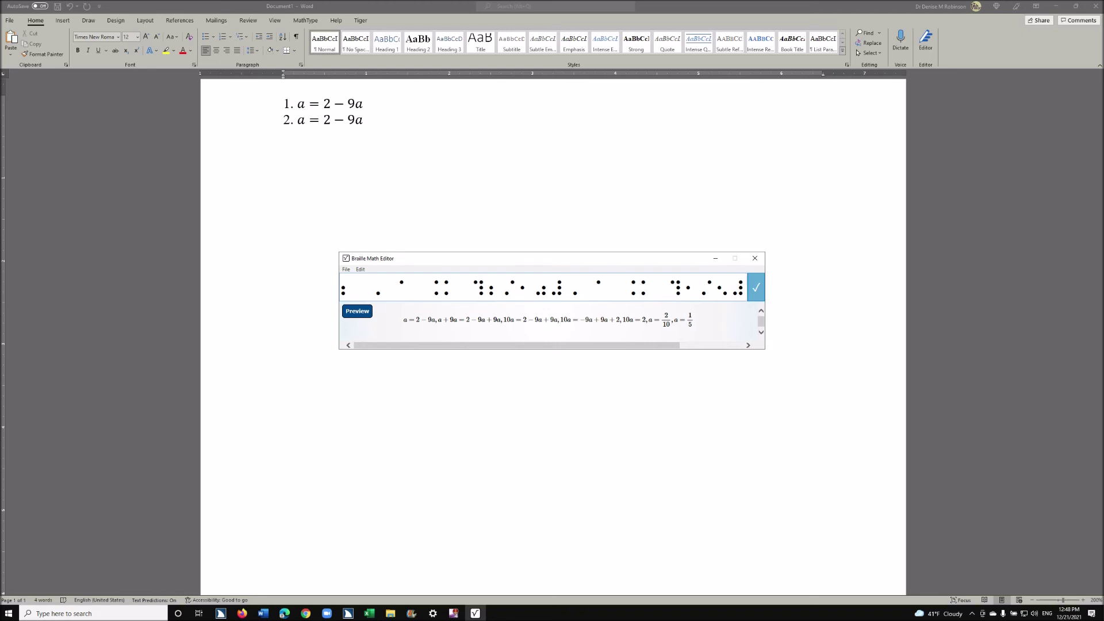
Insert the completed braille expression into item 2 of the Word document and maximize the Word window.
key(Home)
key(End)
key(Return)
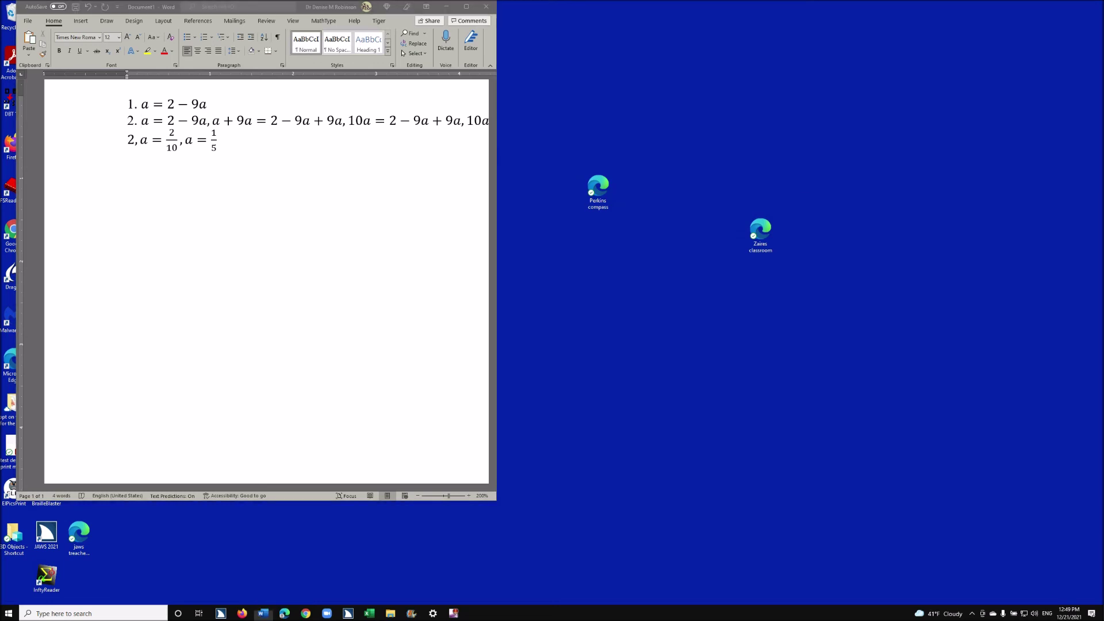
key(alt+Tab)
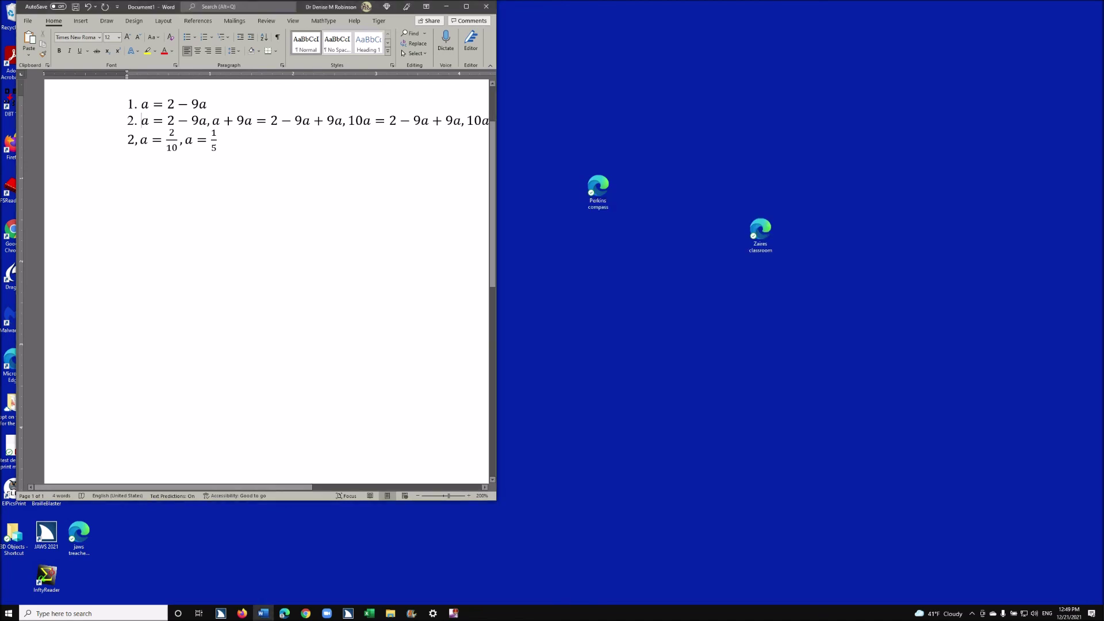
key(super+Up)
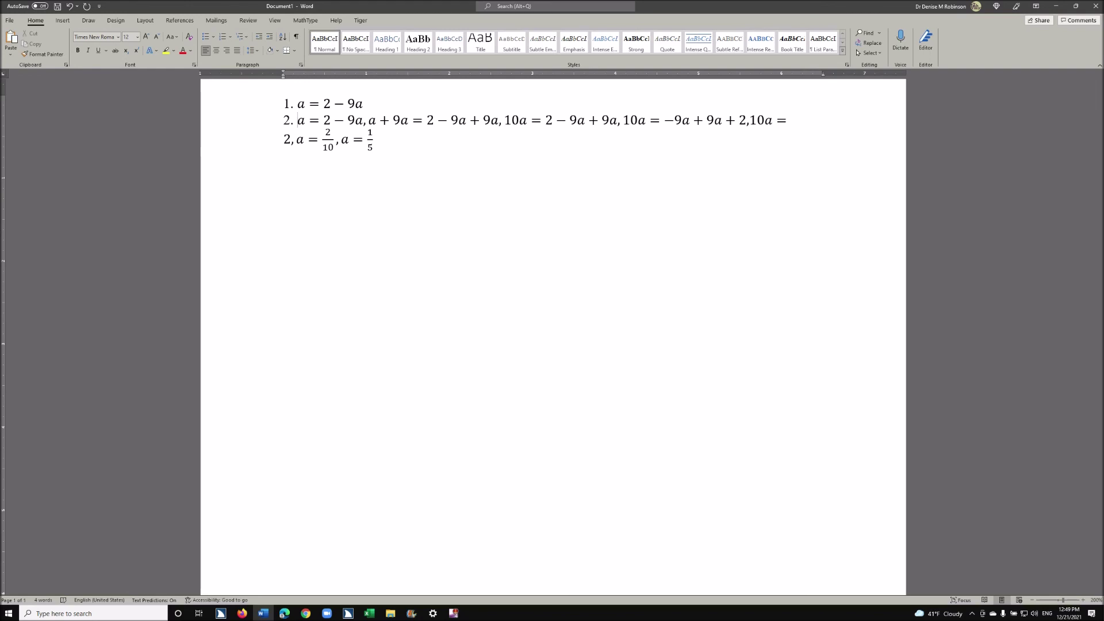
Split item 2's equation after the first comma so a + 9a = 2 − 9a + 9a starts a new line.
click(311, 120)
key(Right)
key(Right)
key(Right)
key(Right)
key(Right)
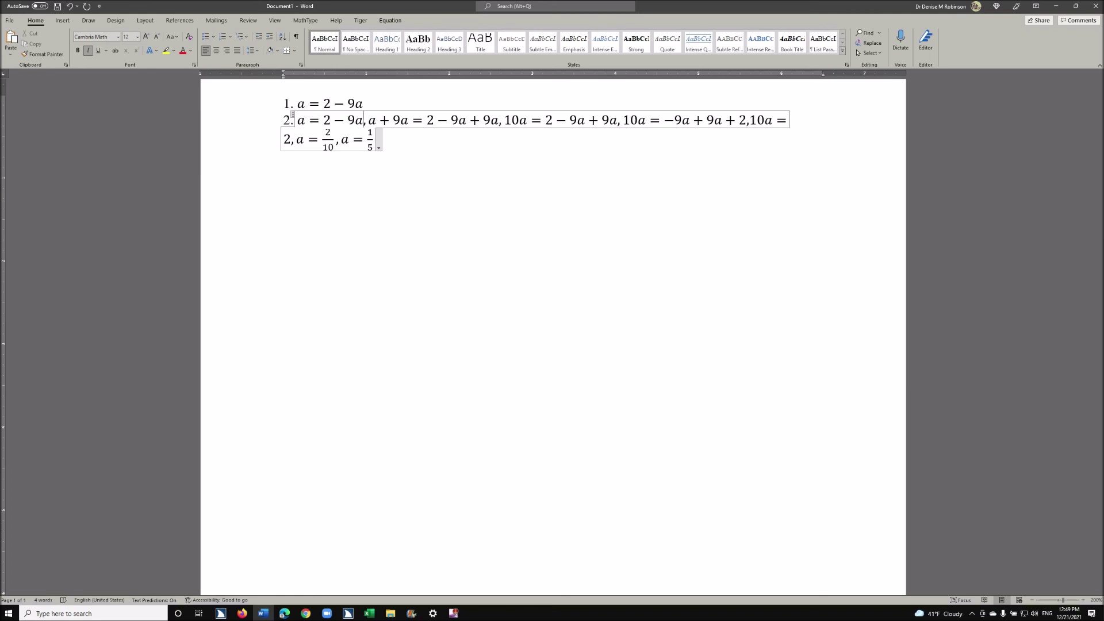
key(Right)
key(Return)
Break the equation after a + 9a = 2 − 9a + 9a, so 10a = 2 − 9a + 9a starts a new line.
key(Right)
key(Right)
key(Right)
key(Right)
key(Right)
key(Right)
key(Right)
key(Right)
key(Right)
key(Right)
Move 10a = −9a + 9a + 2 and everything after it onto a new line.
key(Right)
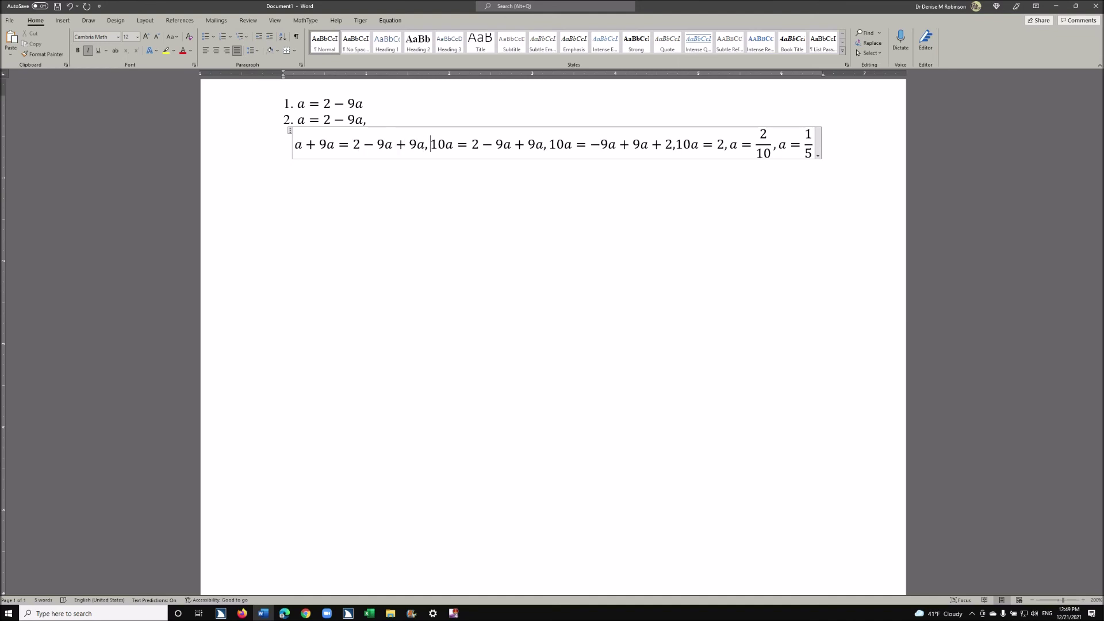
key(Return)
Split the equation after 10a = −9a + 9a + 2, so 10a = 2 starts a new line.
key(Right)
key(Right)
key(Right)
key(Right)
key(Right)
key(Right)
key(Right)
key(Right)
key(Right)
key(Right)
key(Right)
key(Right)
key(Return)
key(Right)
key(Right)
key(Right)
key(Right)
key(Right)
key(Right)
key(Right)
key(Right)
key(Right)
key(Return)
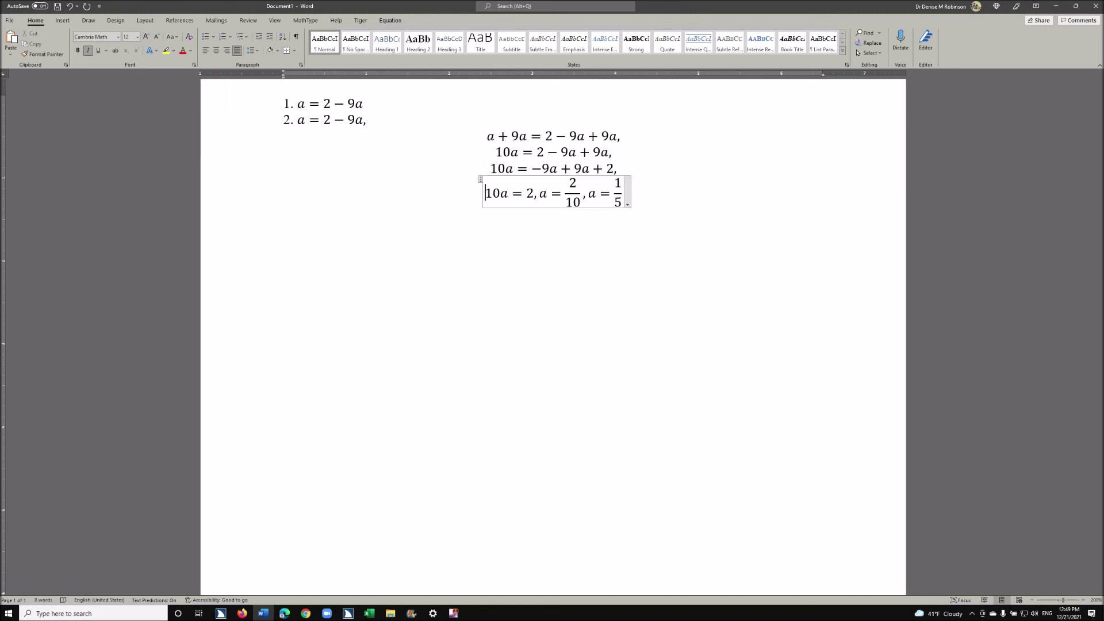
Put a = 2/10 and a = 1/5 on separate lines below 10a = 2.
key(Right)
key(Right)
key(Right)
key(Right)
key(Right)
key(Return)
key(Right)
key(Right)
key(Right)
key(Right)
key(Right)
key(Right)
key(Right)
key(Right)
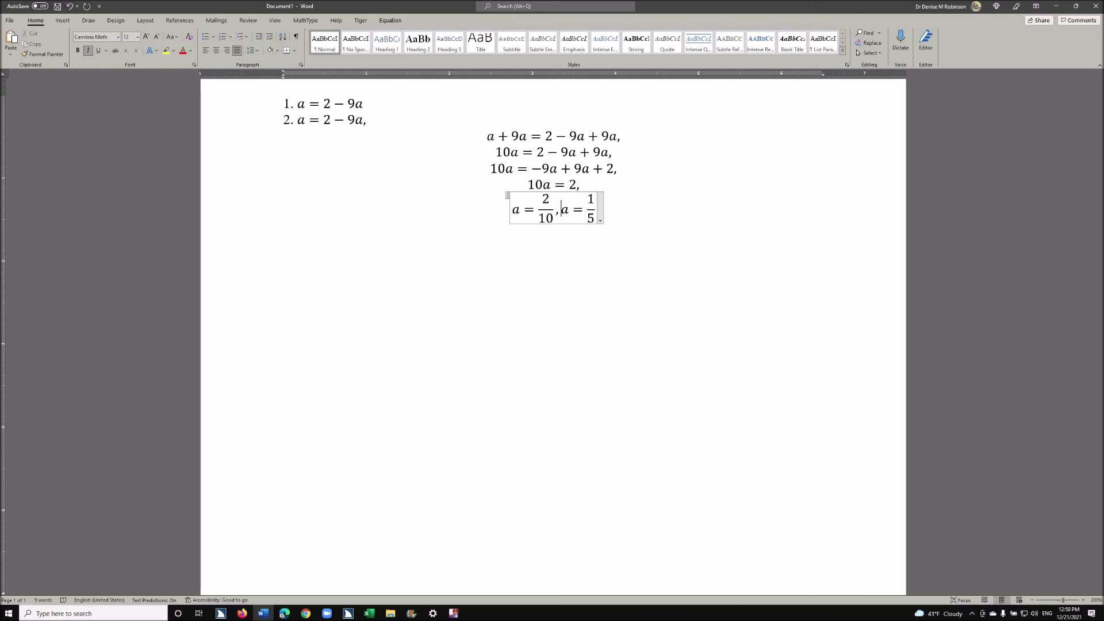
key(Return)
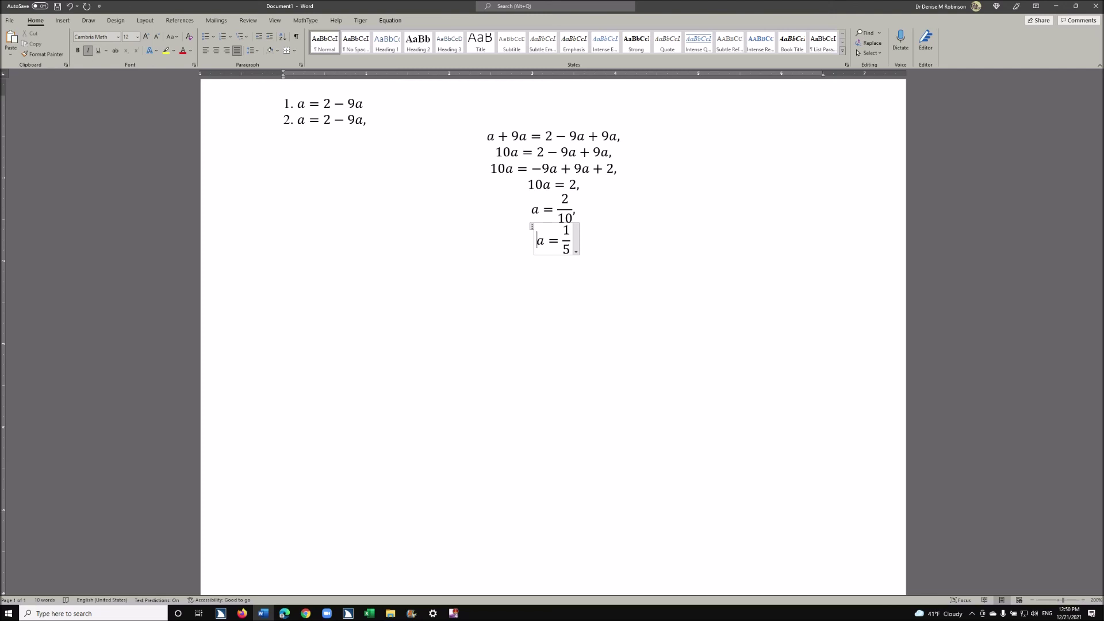
Left-align the equation lines a + 9a = 2 − 9a + 9a, 10a = 2 − 9a + 9a and 10a = −9a + 9a + 2.
key(ctrl+a)
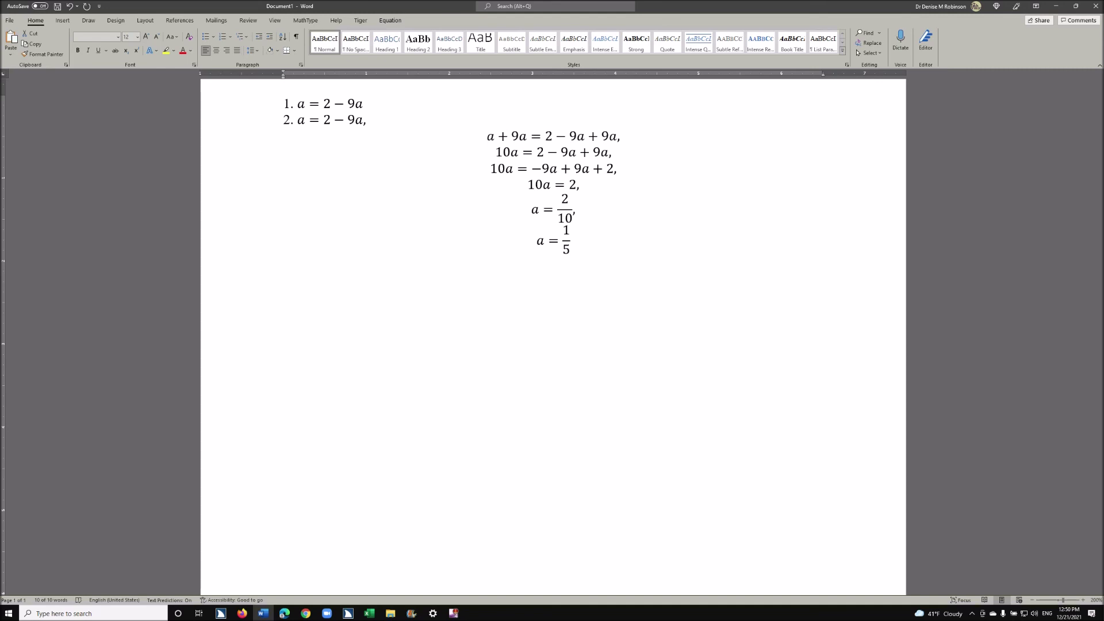
key(shift+Down)
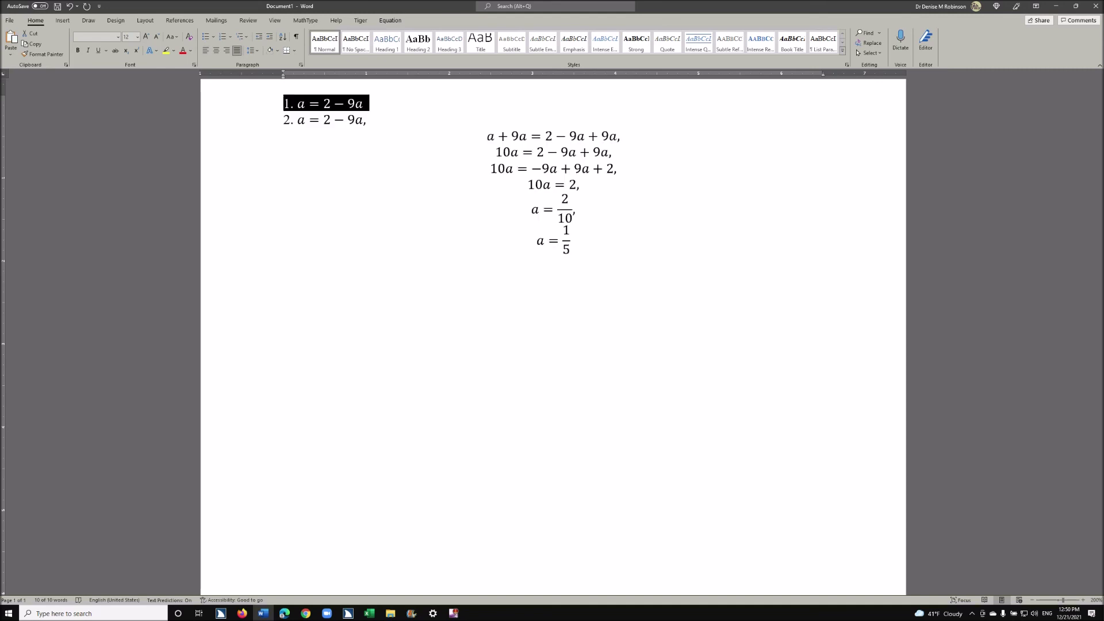
key(Down)
key(Down)
key(ctrl+l)
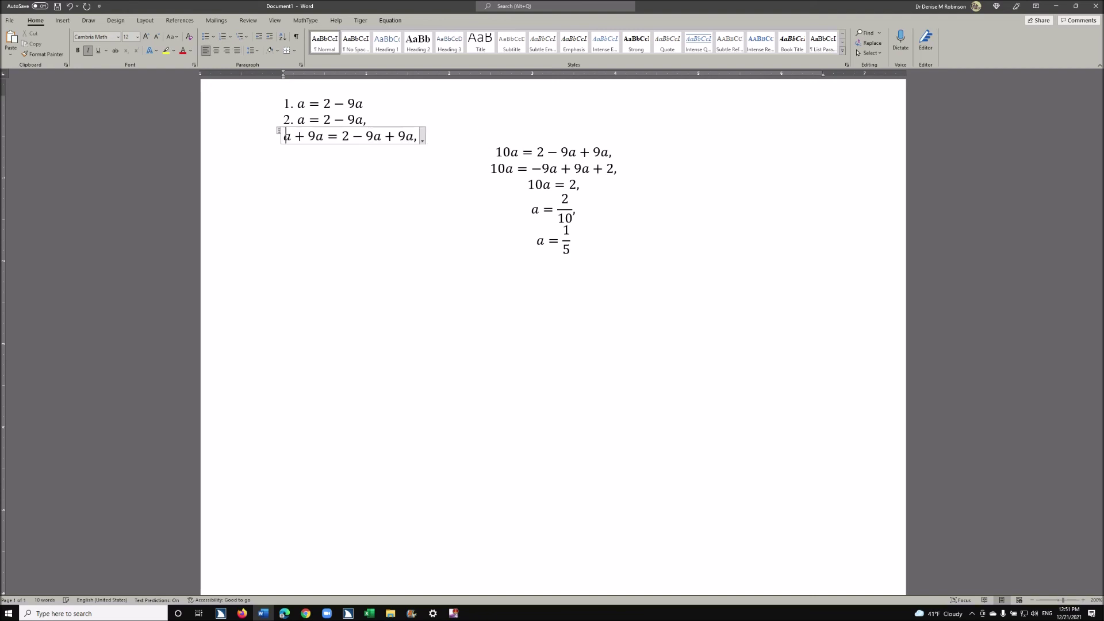
key(Down)
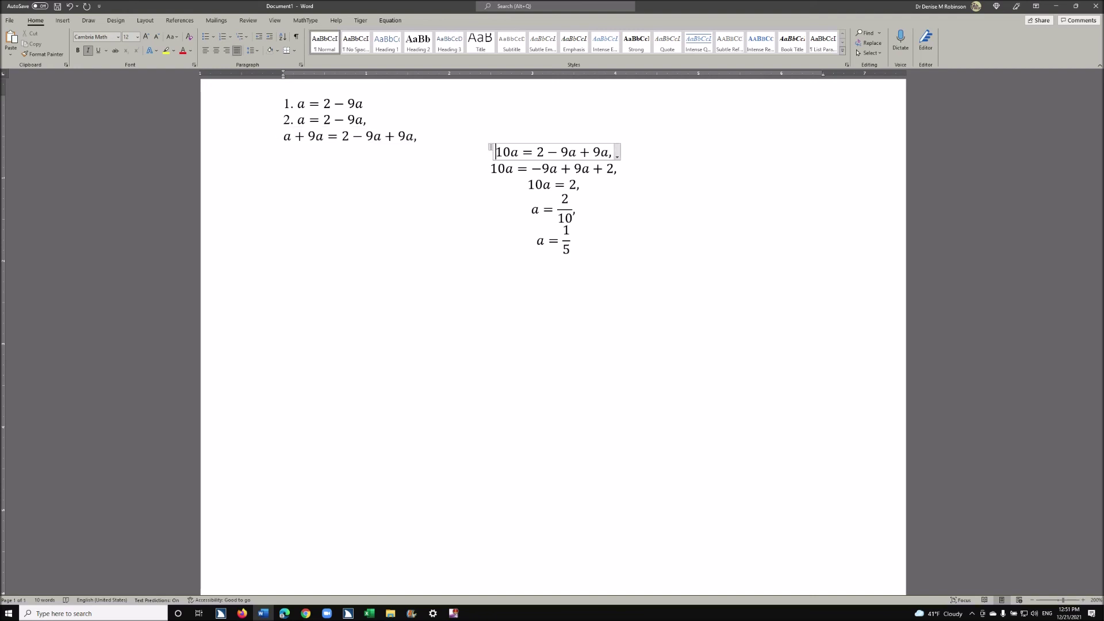
key(ctrl+l)
key(Down)
key(ctrl+l)
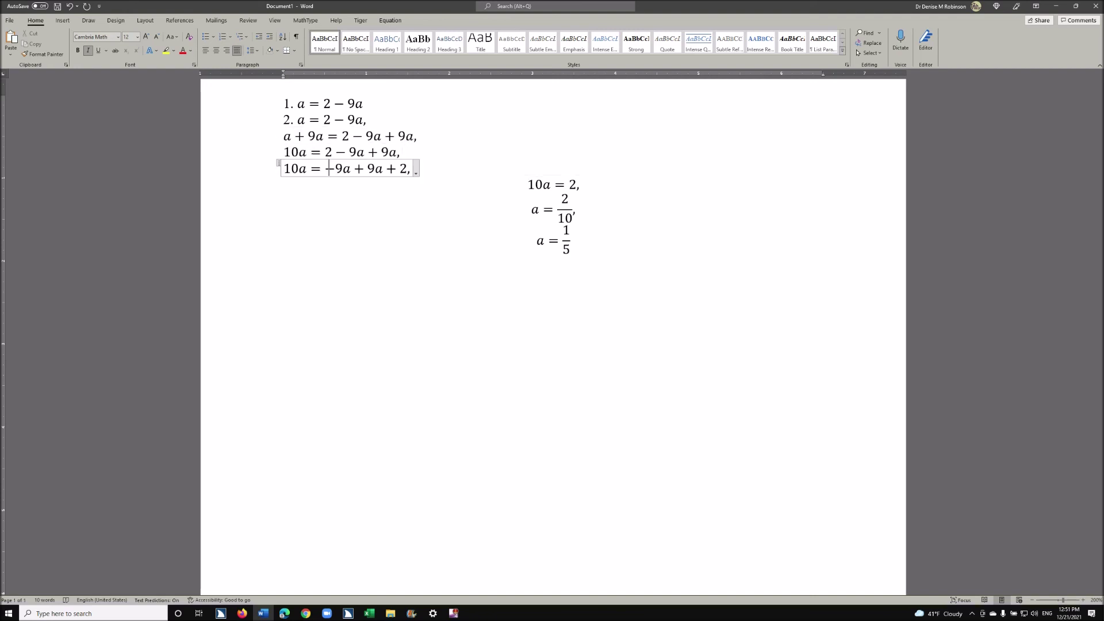
Left-align the last three equation lines: 10a = 2, a = 2/10 and a = 1/5.
key(Down)
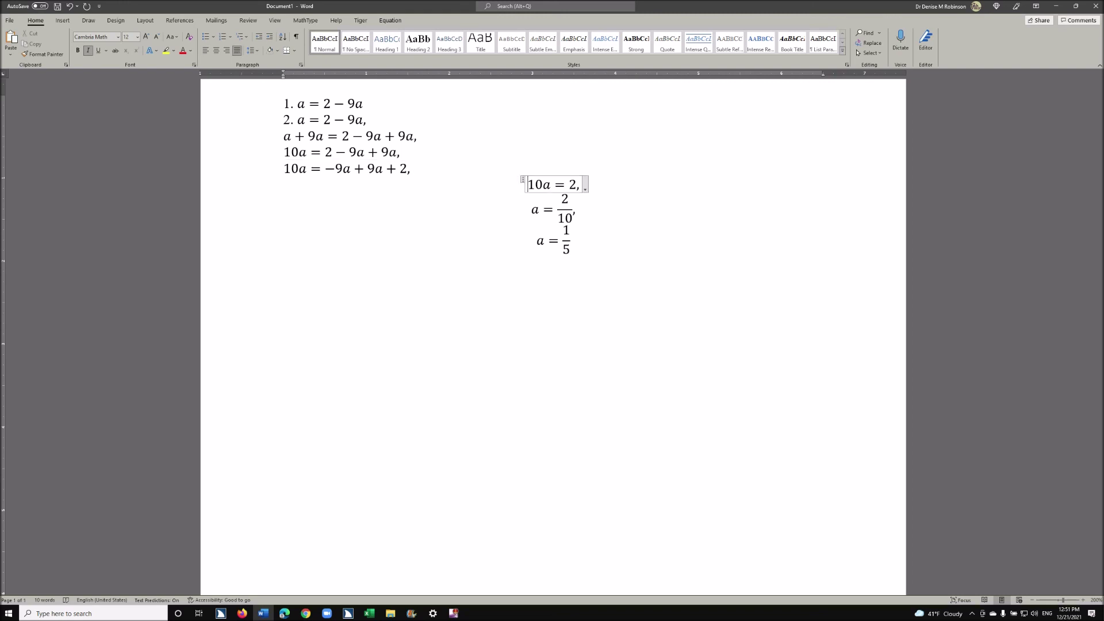
key(ctrl+l)
key(Down)
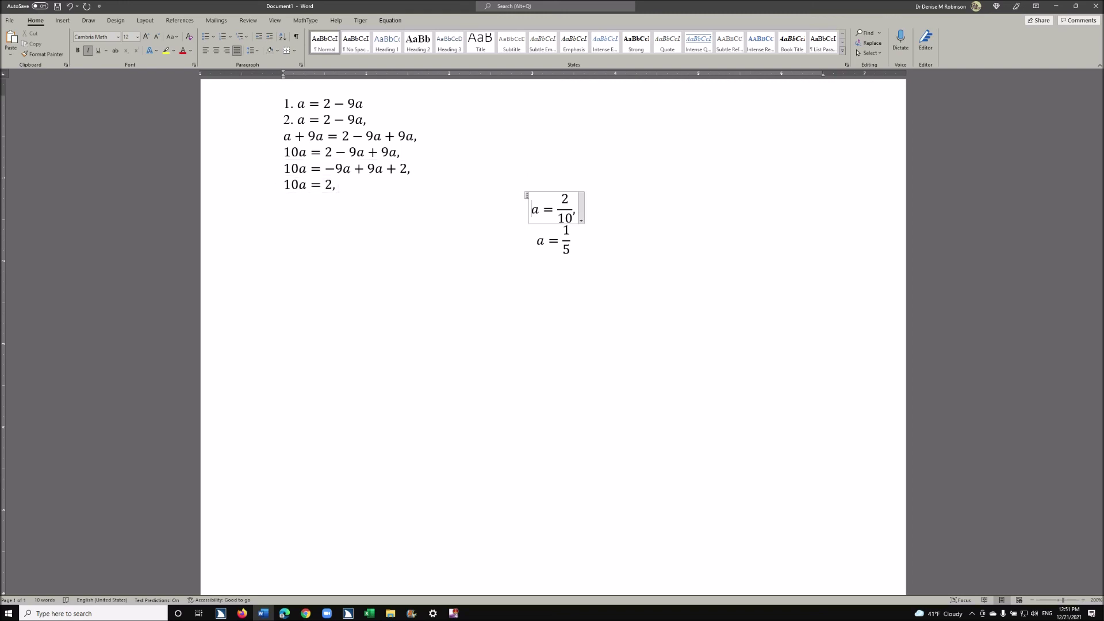
key(ctrl+l)
key(Down)
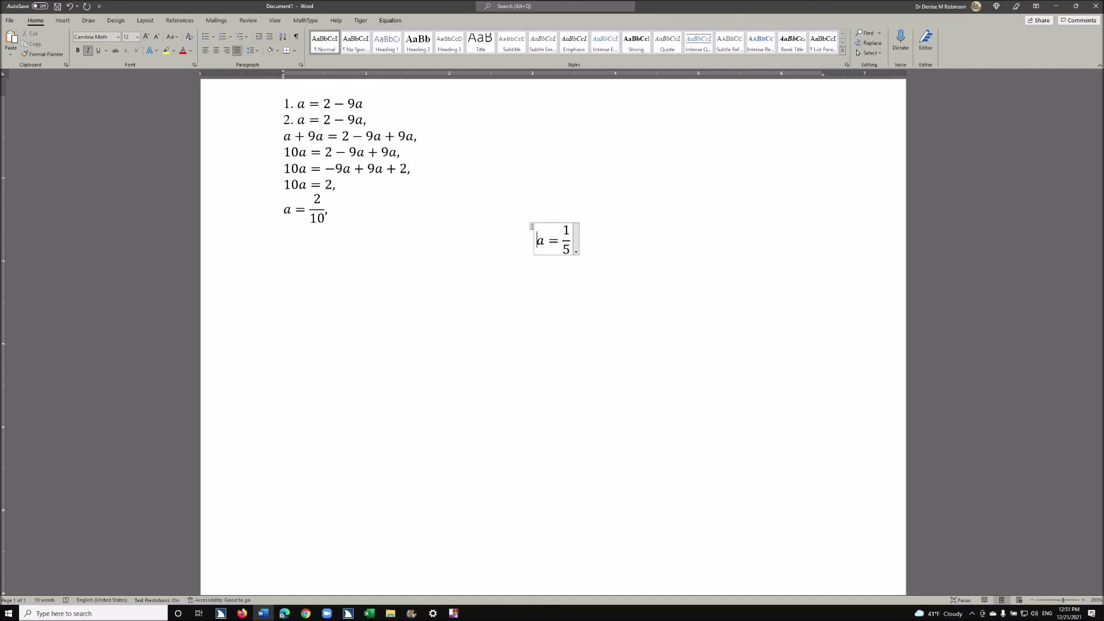
key(ctrl+l)
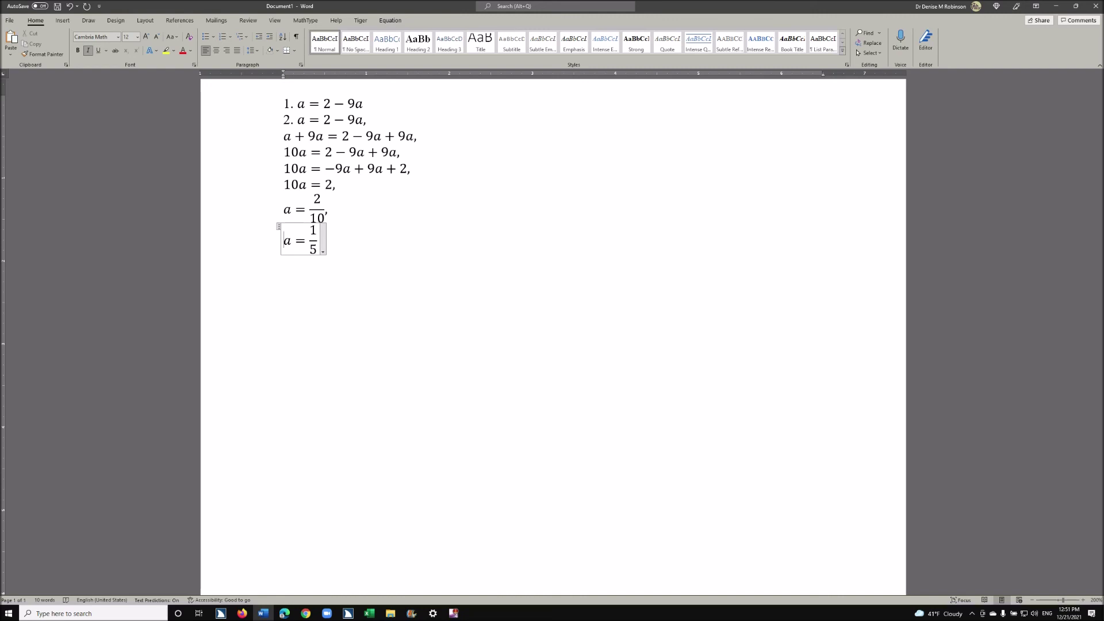
Delete the comma after a = 2/10 and place the cursor at the end of the document.
key(Up)
key(End)
key(BackSpace)
key(ctrl+End)
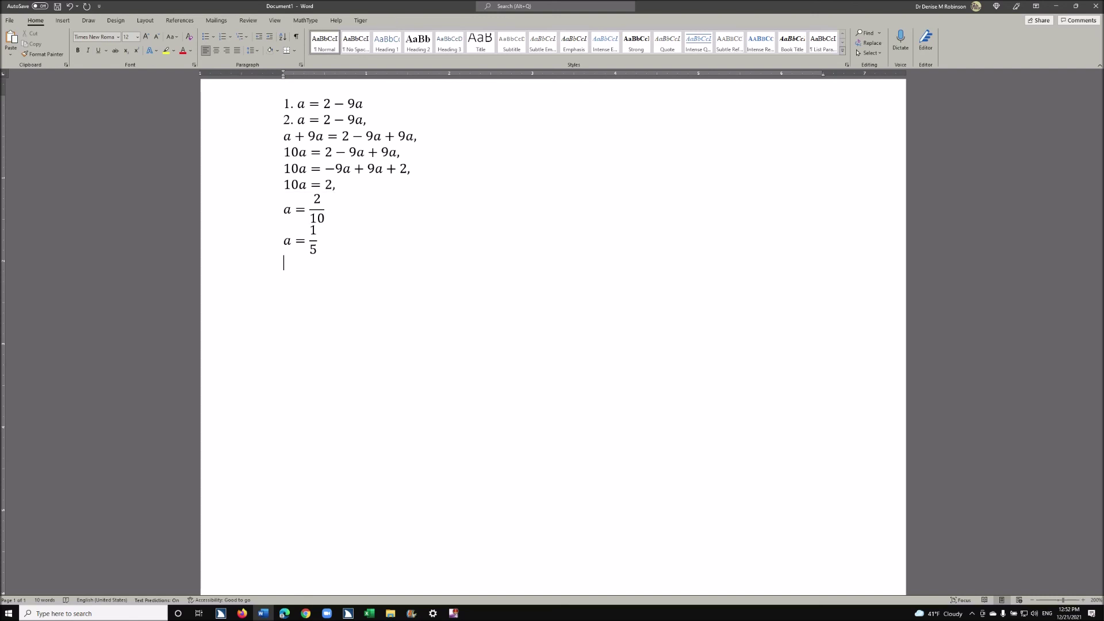